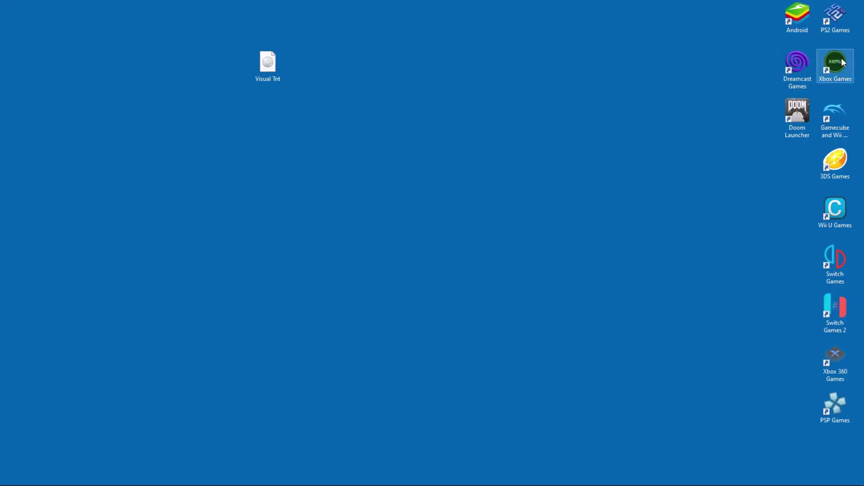
# Open the Xbox Games shortcut's file location and drag Visual Tnt into the Xemu folder
pyautogui.rightClick(841, 61)
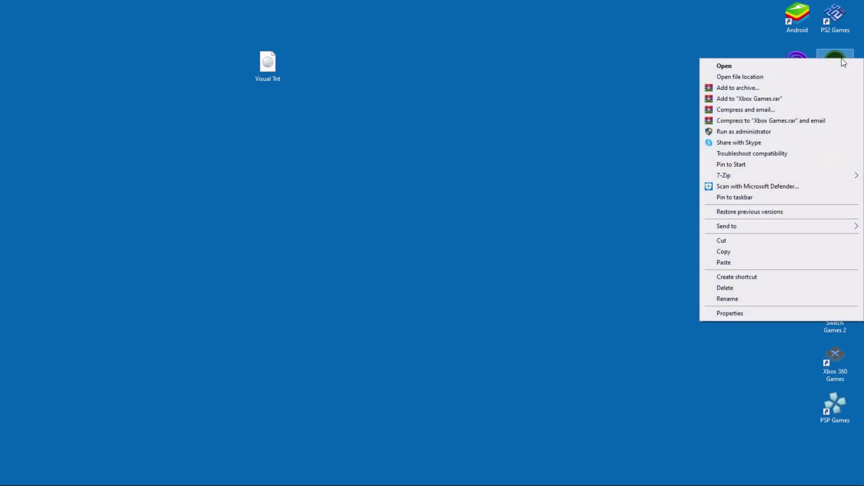
pyautogui.click(738, 78)
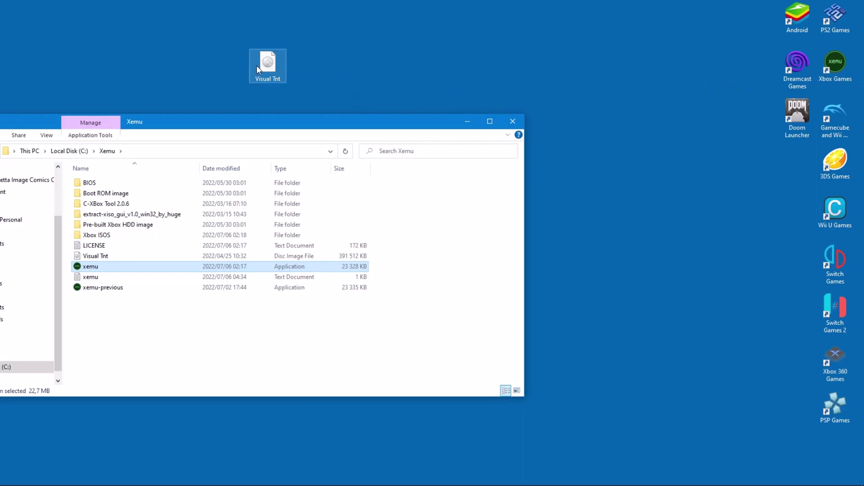
pyautogui.moveTo(256, 65); pyautogui.dragTo(256, 339)
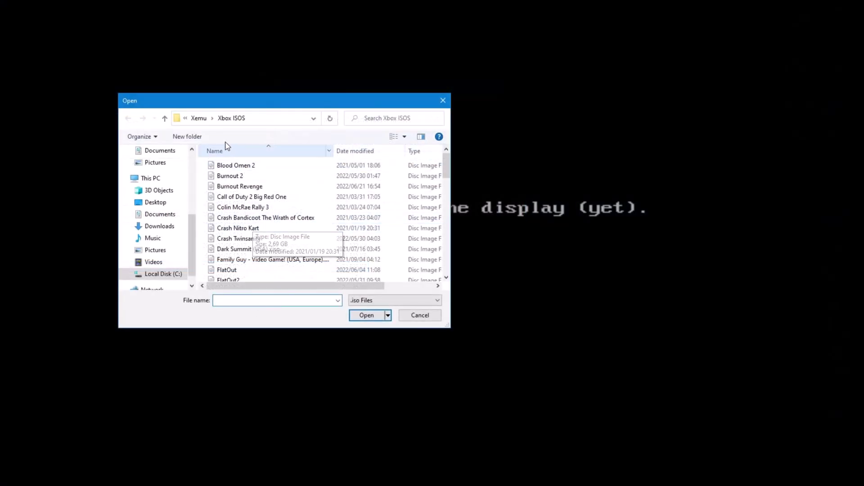
# Load the Visual Tnt image from the Xemu folder and reset via the Machine menu
pyautogui.click(199, 118)
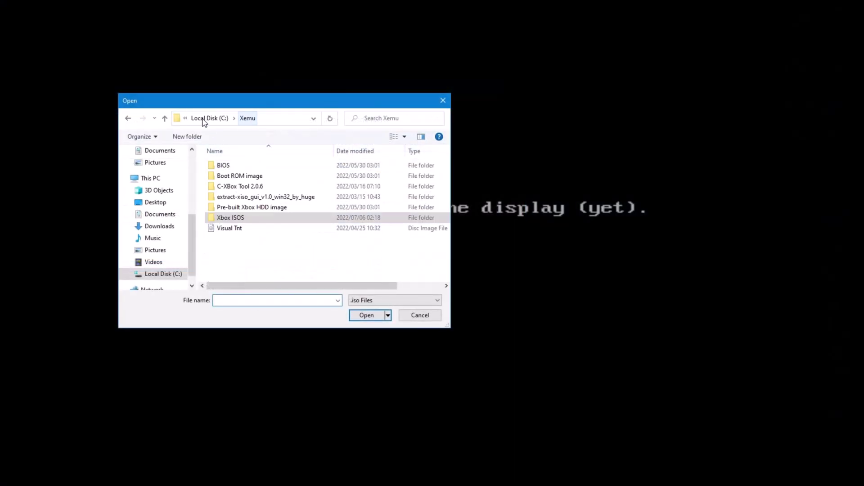
pyautogui.click(230, 228)
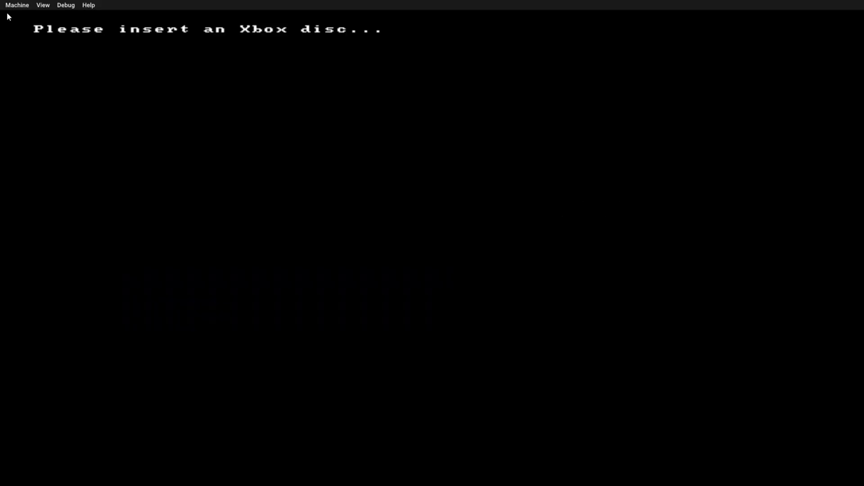
pyautogui.click(15, 10)
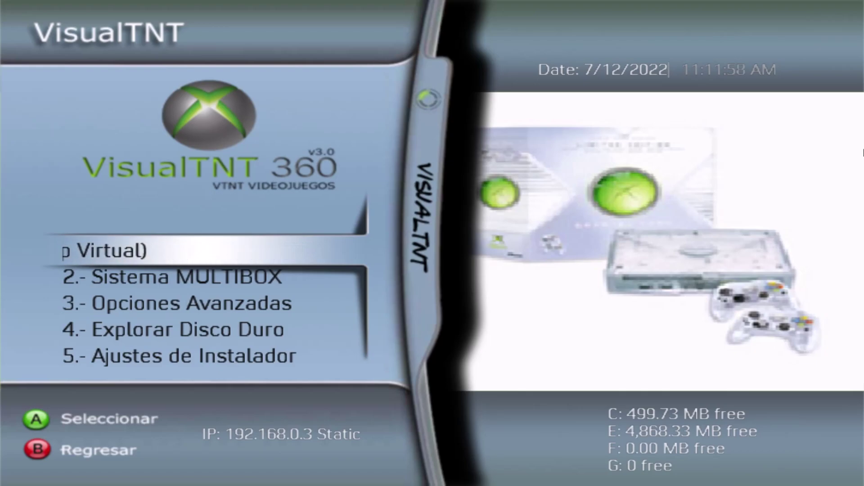
# Navigate through 5.- Ajustes de Instalador to the Video Settings screen
pyautogui.press('Down')
pyautogui.press('Down')
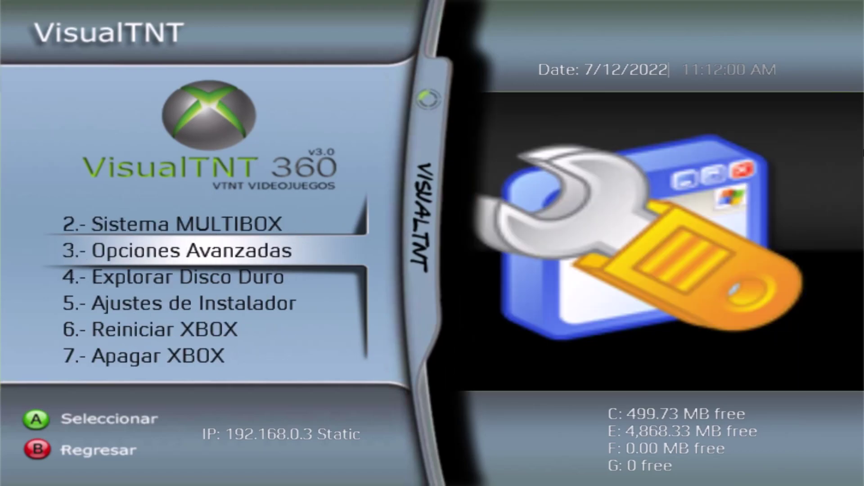
pyautogui.press('Down')
pyautogui.press('Down')
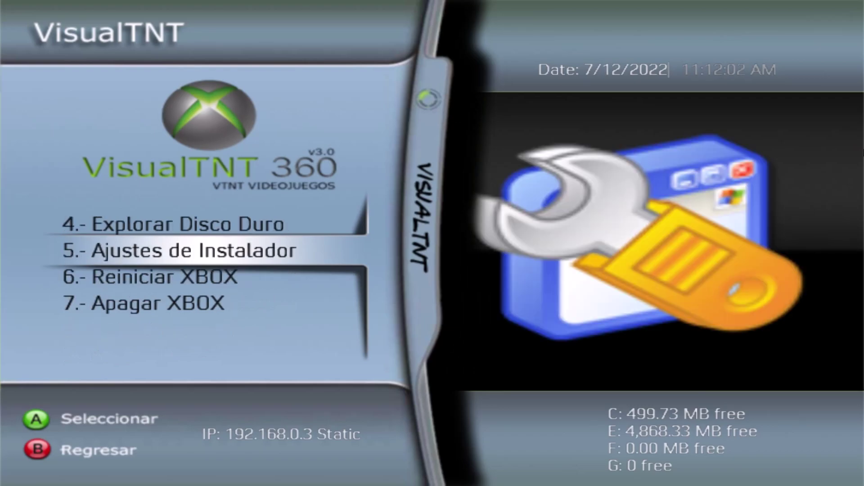
pyautogui.press('Return')
pyautogui.press('Down')
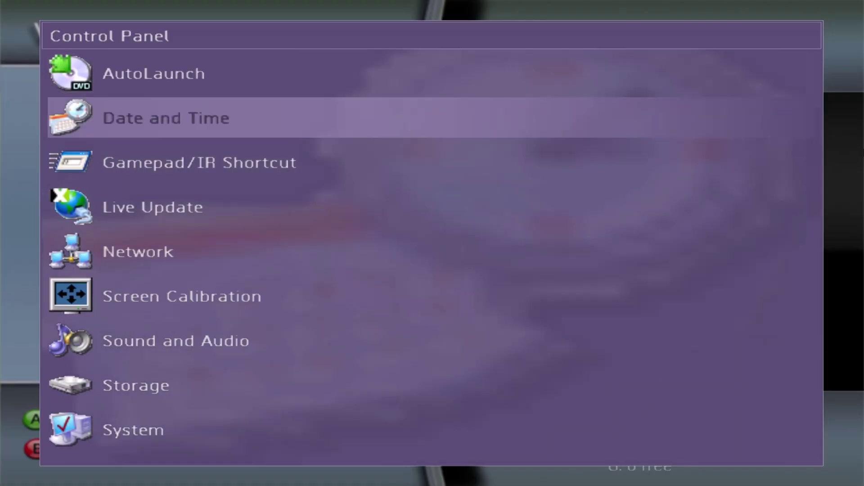
pyautogui.press('Down')
pyautogui.press('Down')
pyautogui.press('Down')
pyautogui.press('Down')
pyautogui.press('Down')
pyautogui.press('Down')
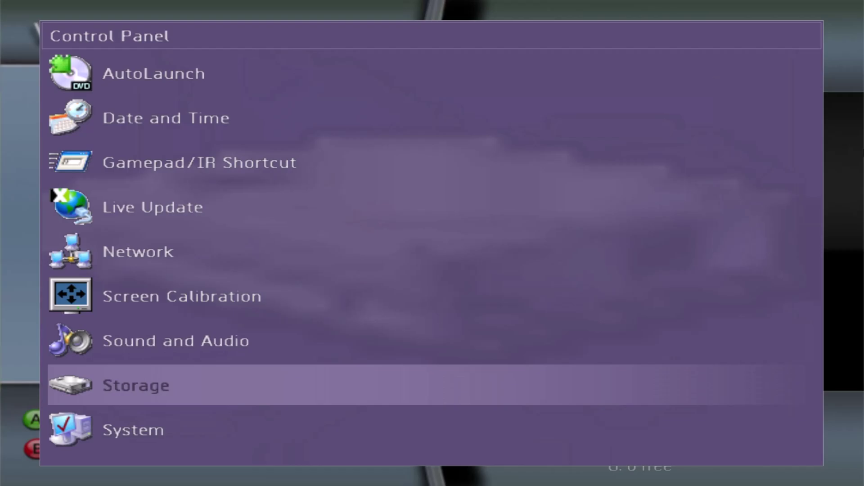
pyautogui.press('Down')
pyautogui.press('Down')
pyautogui.press('Return')
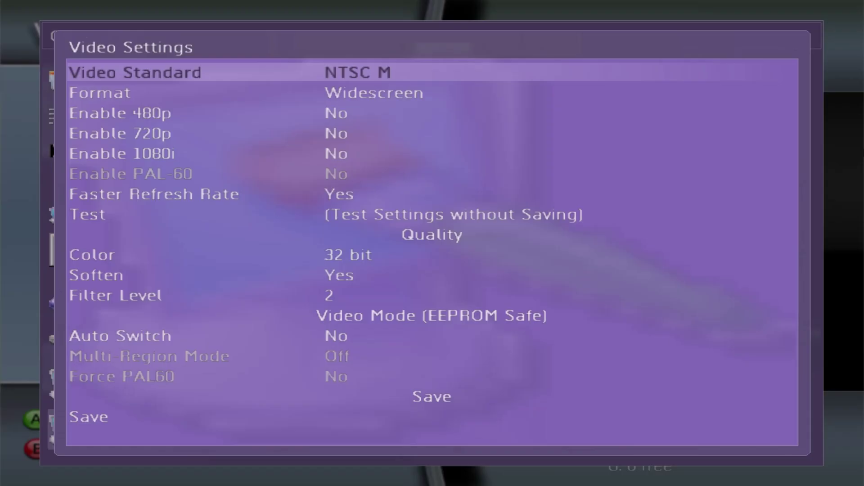
pyautogui.press('Down')
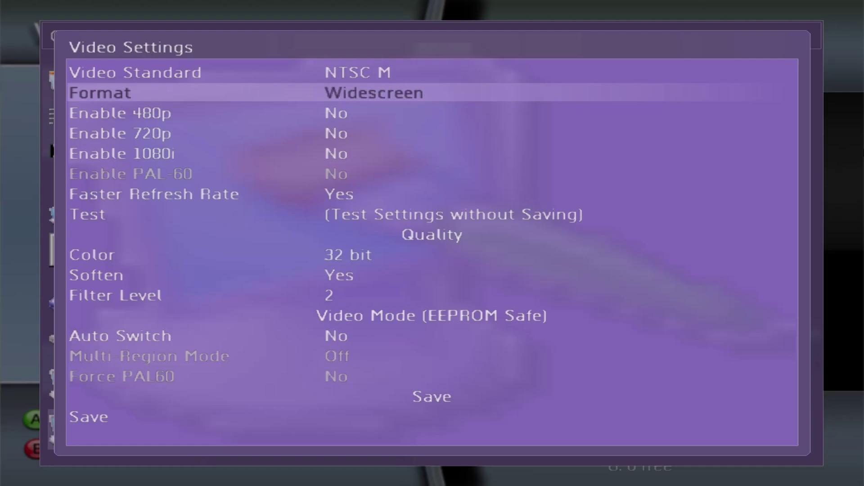
# Set the video Format to Widescreen and save the change with Yes
pyautogui.press('Down')
pyautogui.press('Down')
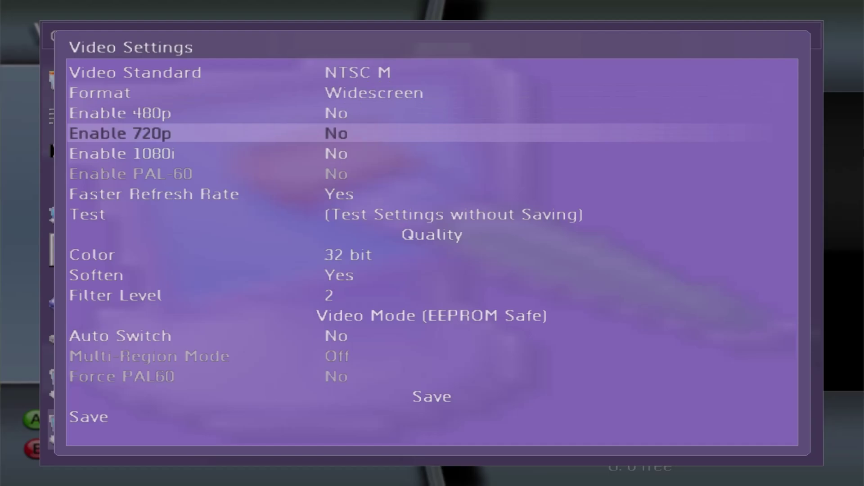
pyautogui.press('Down')
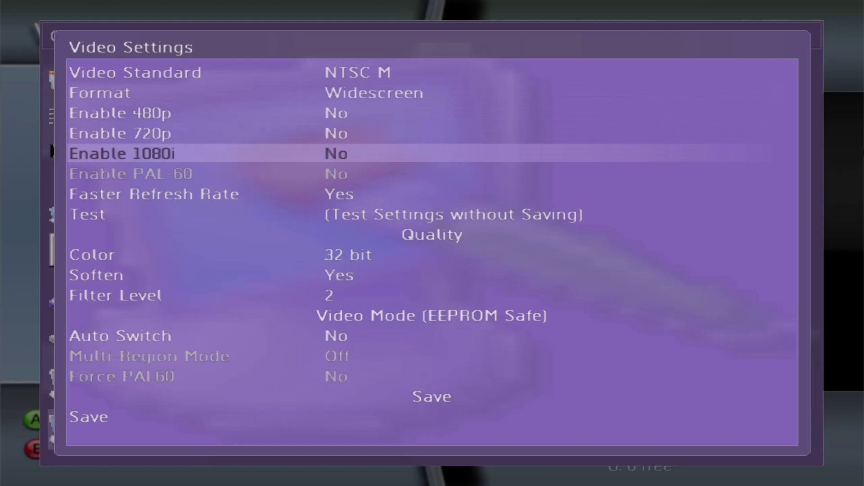
pyautogui.press('Down')
pyautogui.press('Down')
pyautogui.press('Down')
pyautogui.press('Down')
pyautogui.press('Down')
pyautogui.press('Down')
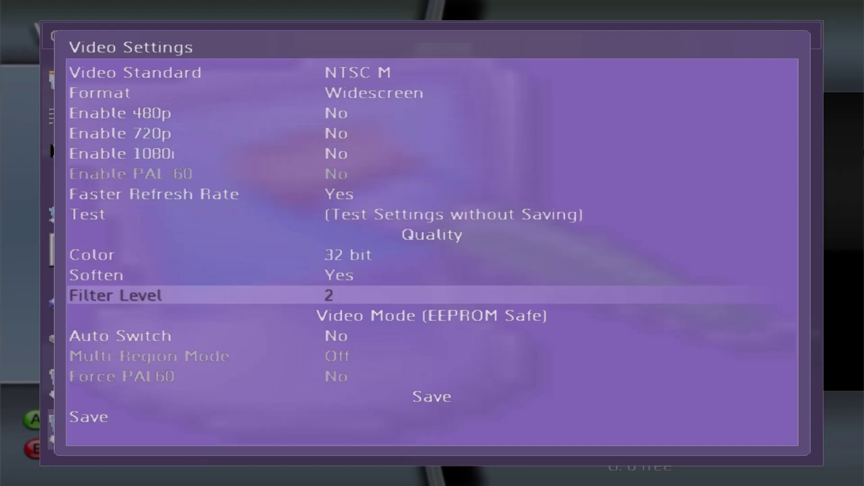
pyautogui.press('Down')
pyautogui.press('Down')
pyautogui.press('Down')
pyautogui.press('Down')
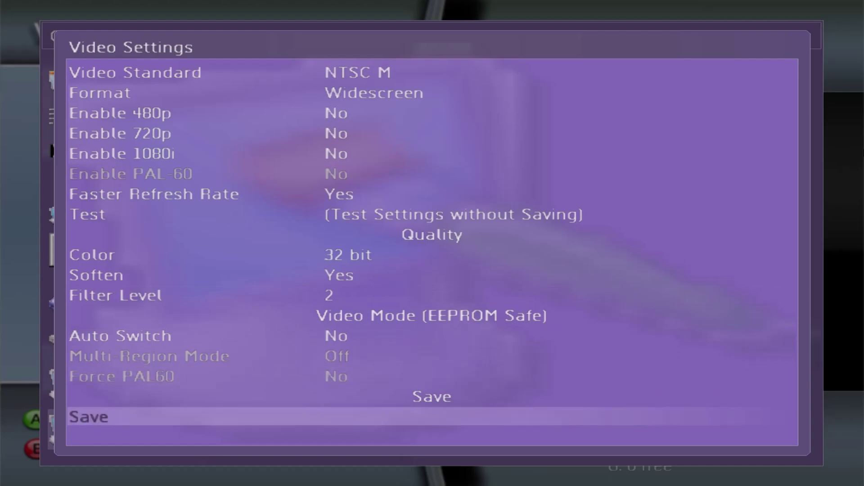
pyautogui.press('Escape')
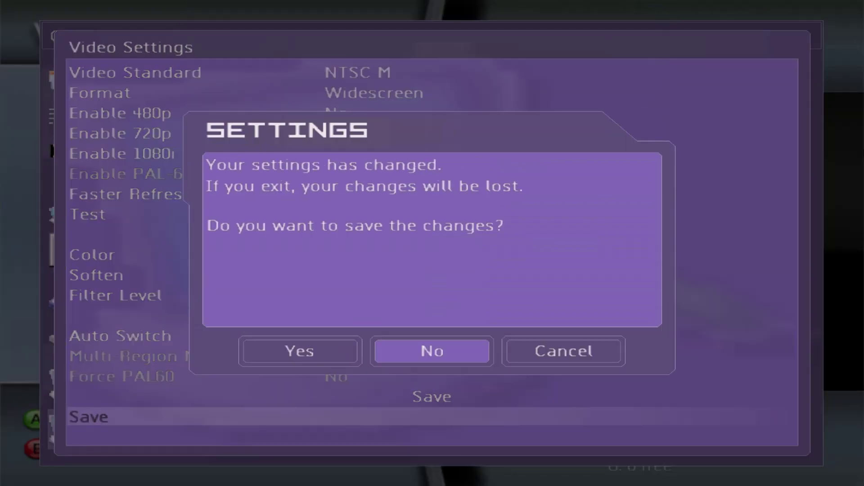
pyautogui.press('Left')
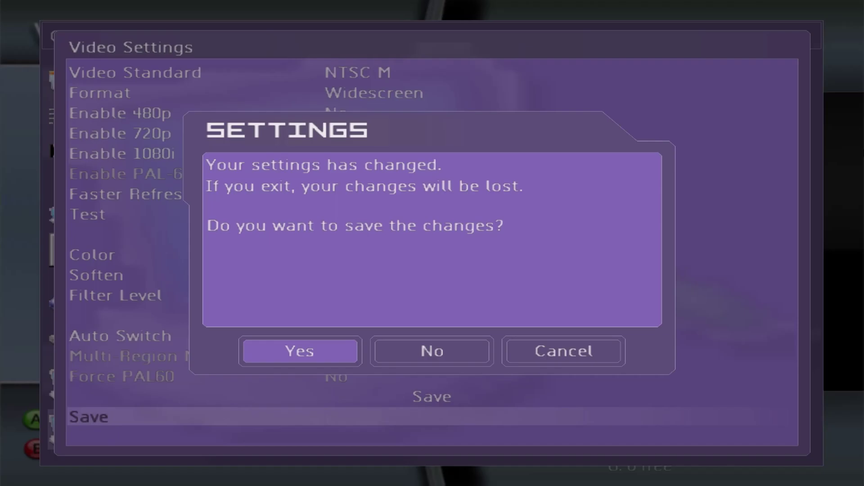
pyautogui.press('Return')
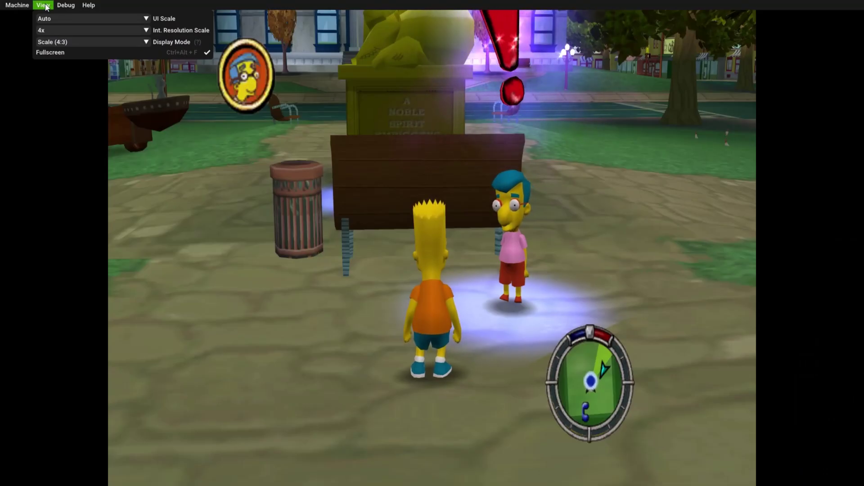
# Set the display mode to Scale (Widescreen 16:9) and resume the Simpsons game
pyautogui.click(56, 42)
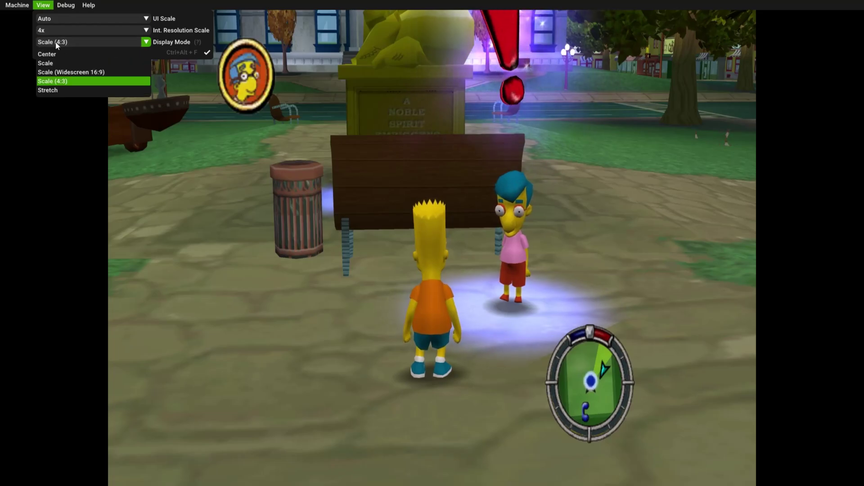
pyautogui.click(62, 70)
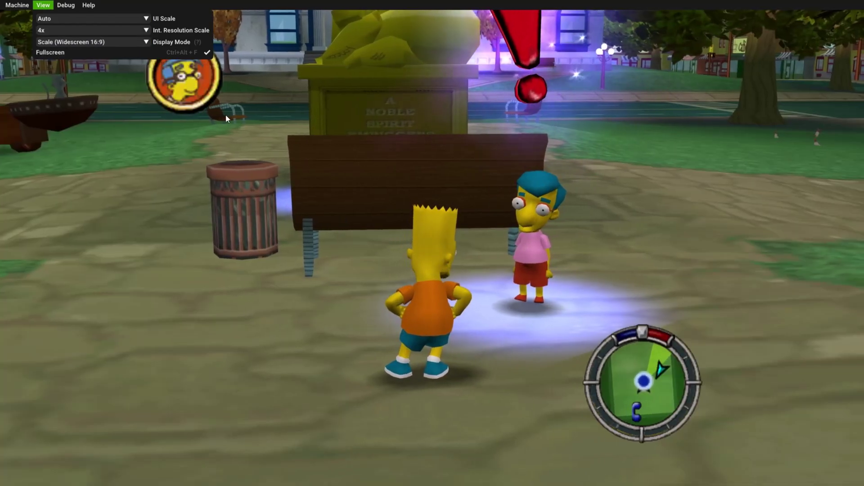
pyautogui.click(664, 257)
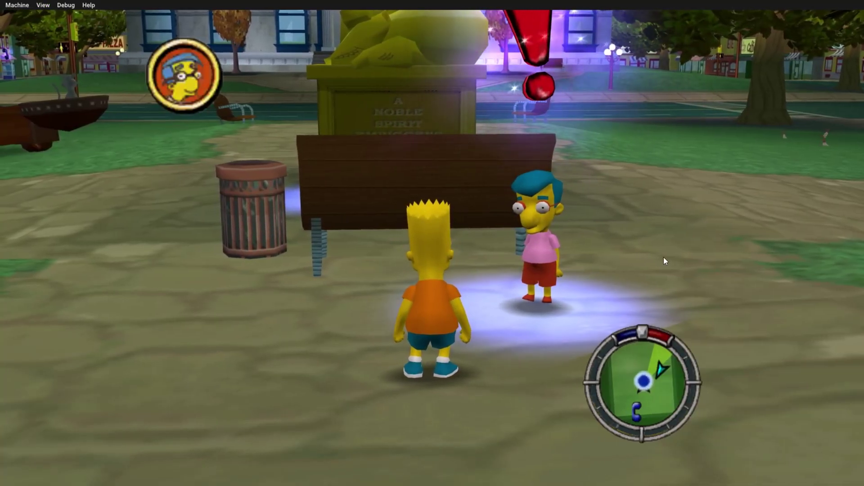
pyautogui.press('Up')
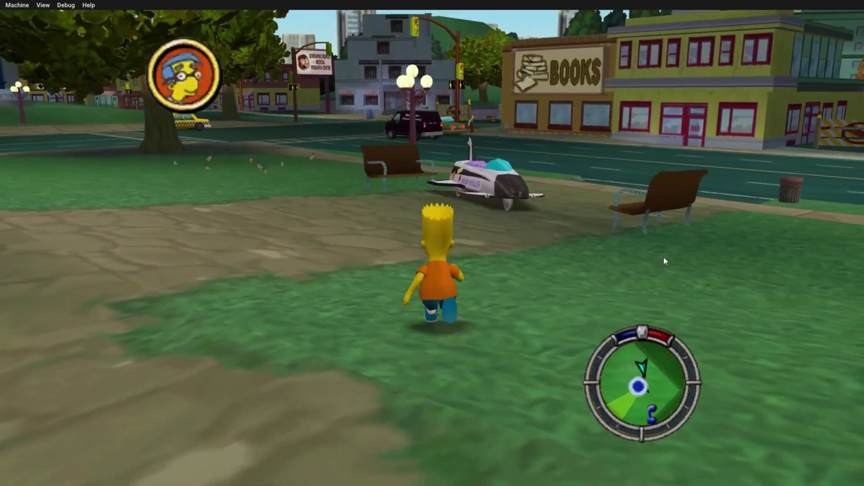